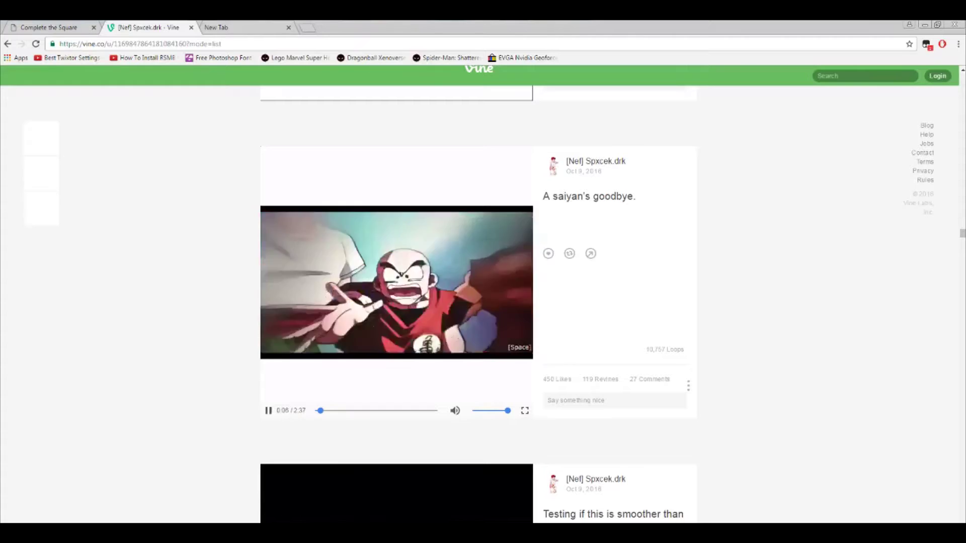
# - Replay the 'A saiyan's goodbye' Vine clip from 0:04–0:06 and leave it paused at 0:07
pyautogui.click(269, 411)
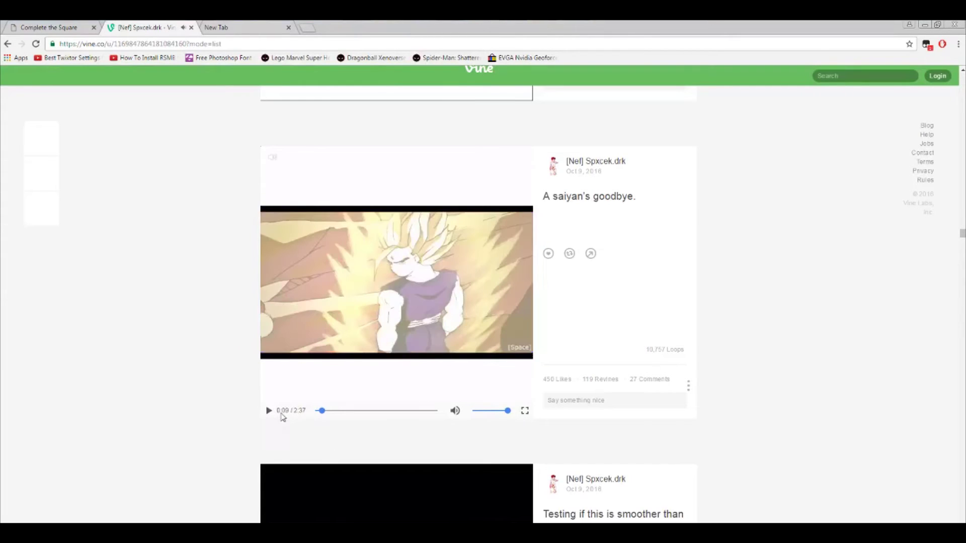
pyautogui.click(318, 411)
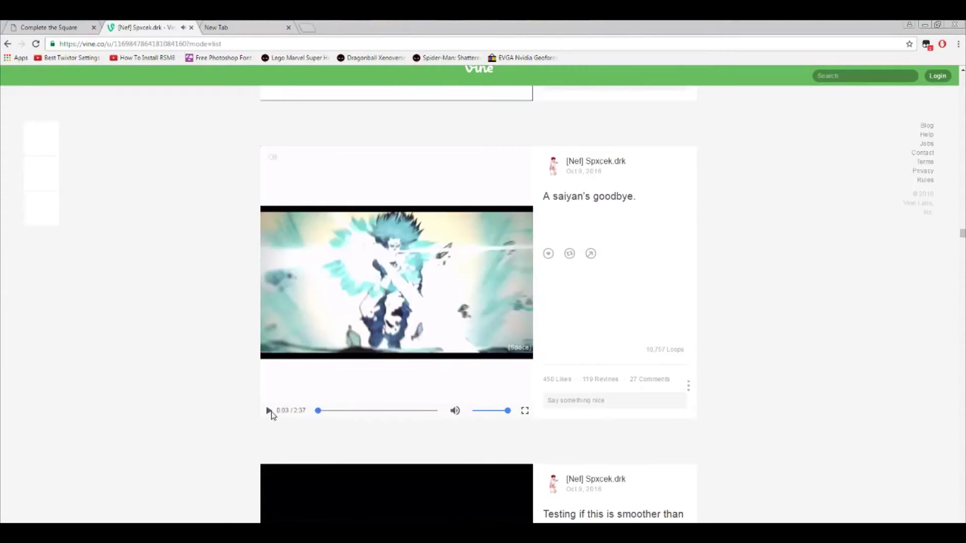
pyautogui.click(269, 412)
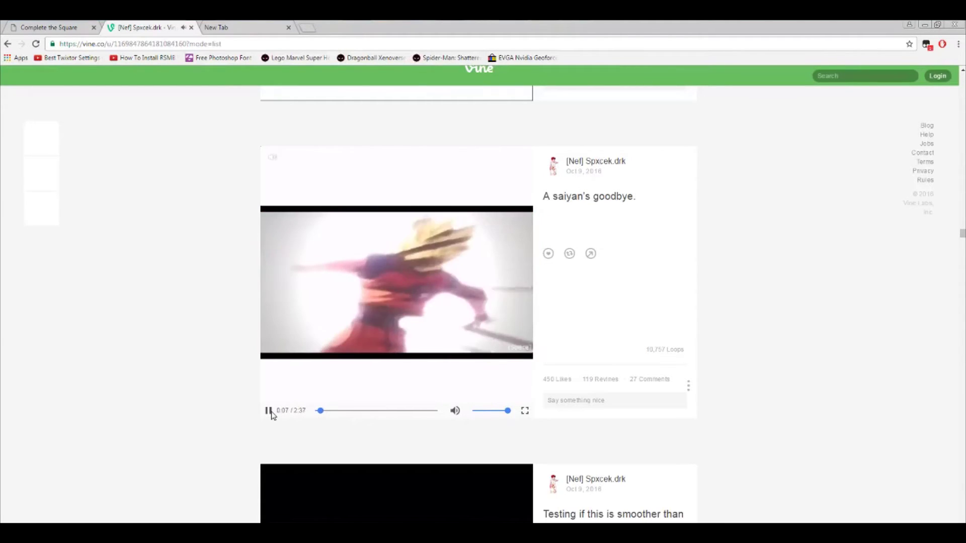
pyautogui.click(269, 411)
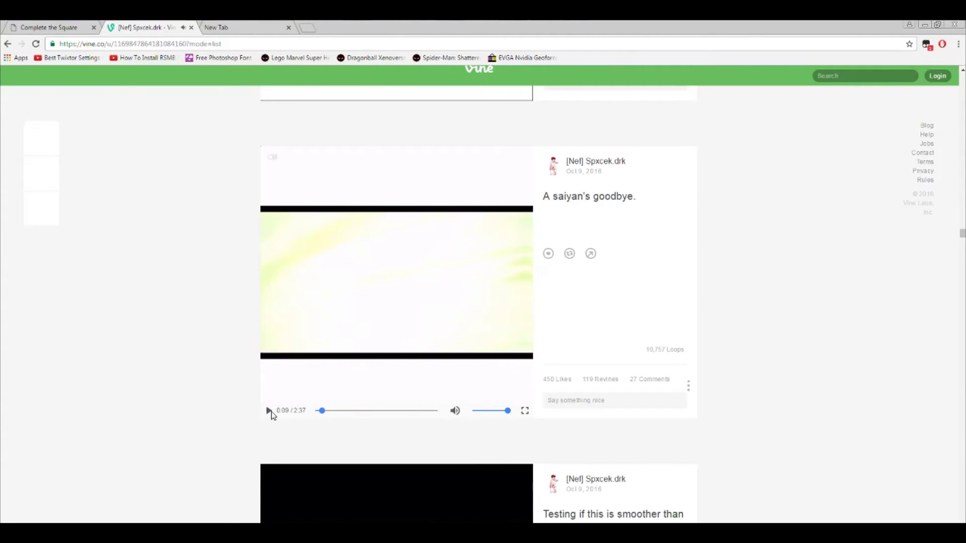
pyautogui.click(269, 412)
pyautogui.click(270, 412)
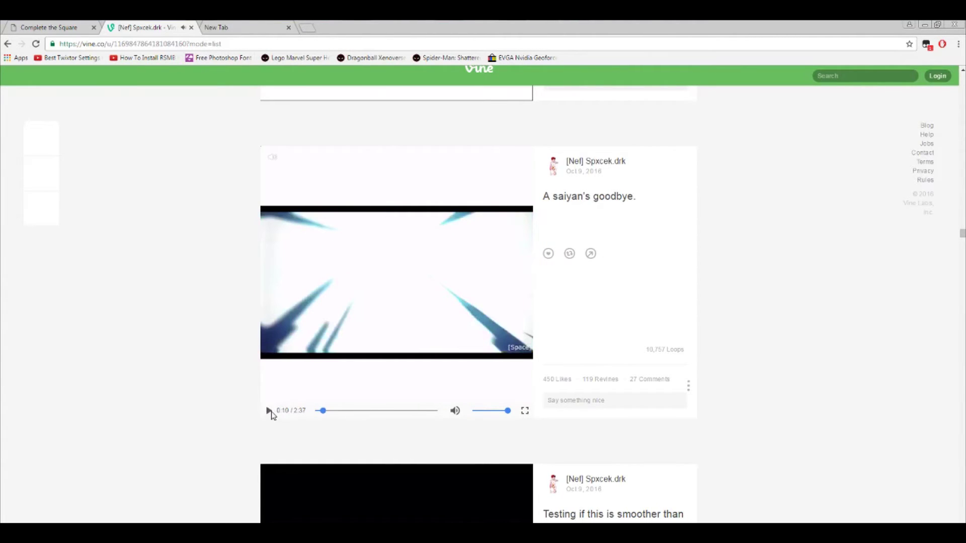
pyautogui.click(321, 411)
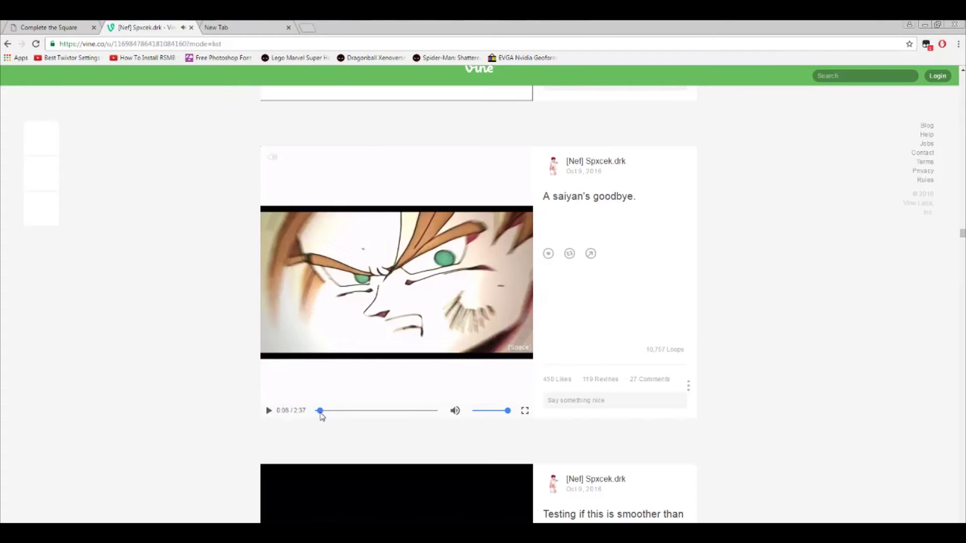
pyautogui.click(270, 411)
pyautogui.click(269, 411)
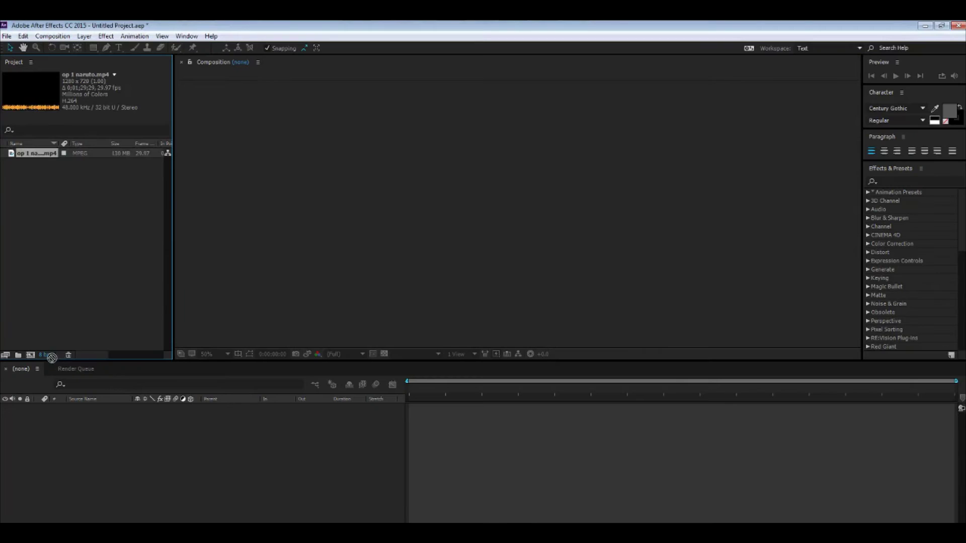
# - Create the op 1 naruto composition from the footage and find where the kick begins, around 19 seconds
pyautogui.moveTo(48, 357)
pyautogui.mouseDown()
pyautogui.moveTo(37, 366)
pyautogui.moveTo(30, 357)
pyautogui.mouseUp()
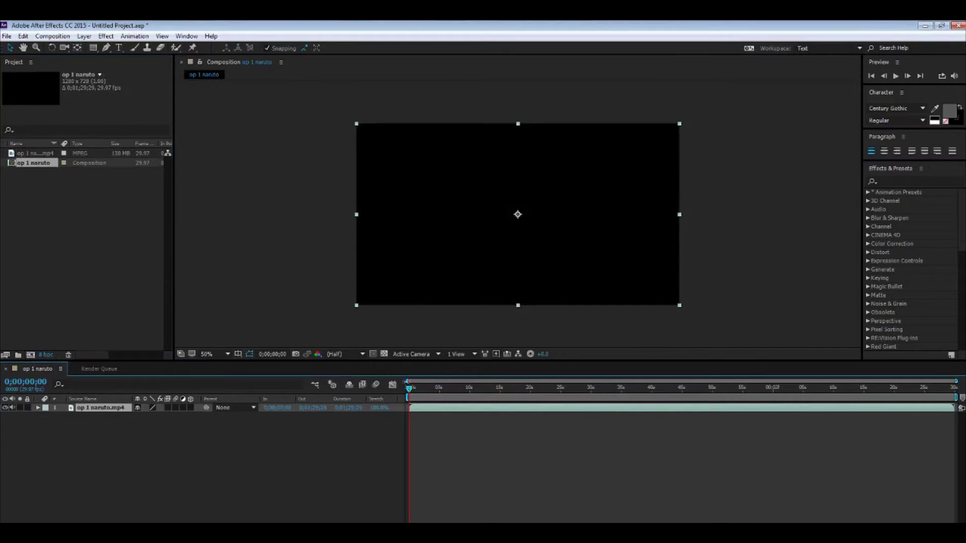
pyautogui.moveTo(409, 389); pyautogui.dragTo(532, 353)
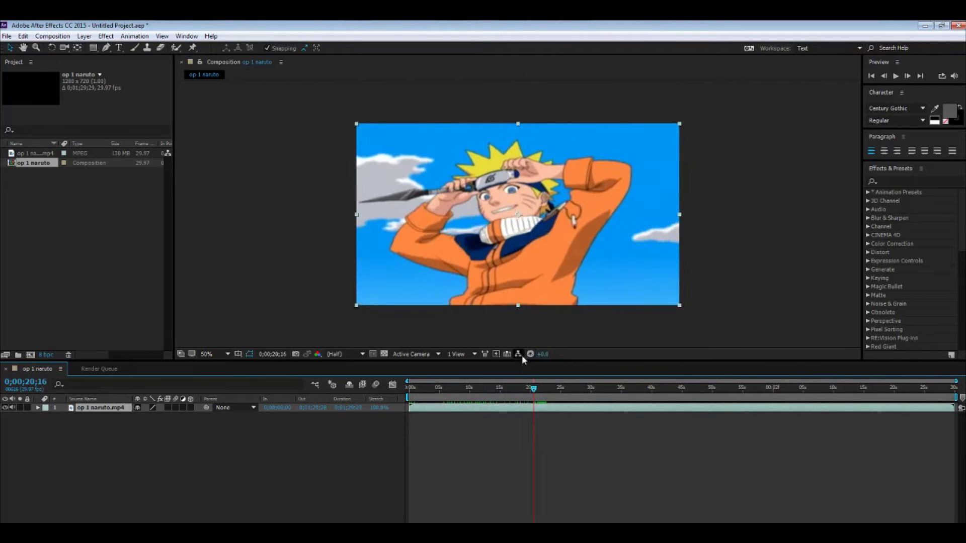
pyautogui.click(530, 391)
pyautogui.moveTo(529, 392); pyautogui.dragTo(526, 386)
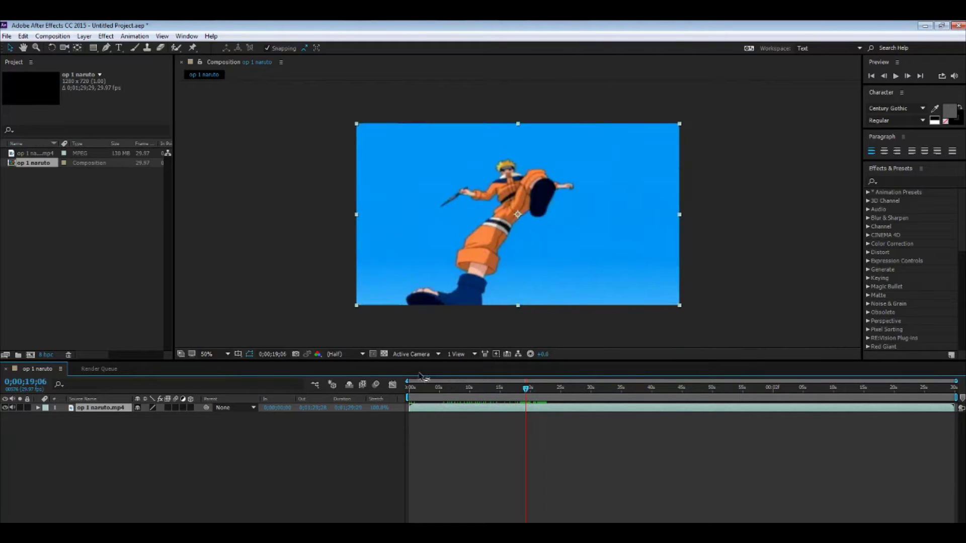
# - Split the layer at 19;06, delete the earlier part, and line the clip up to start at frame 0
pyautogui.hotkey('ctrl', 'shift', 'd')
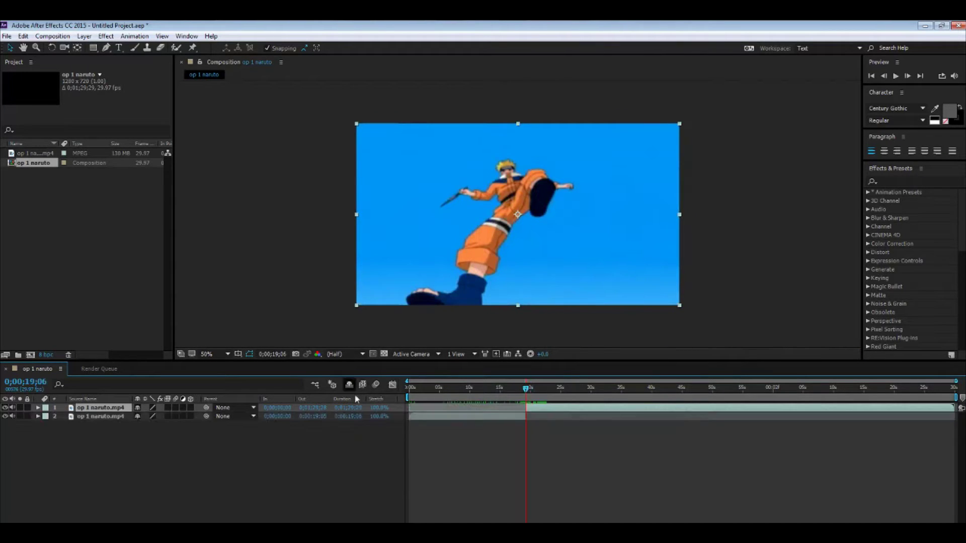
pyautogui.click(442, 419)
pyautogui.press('Delete')
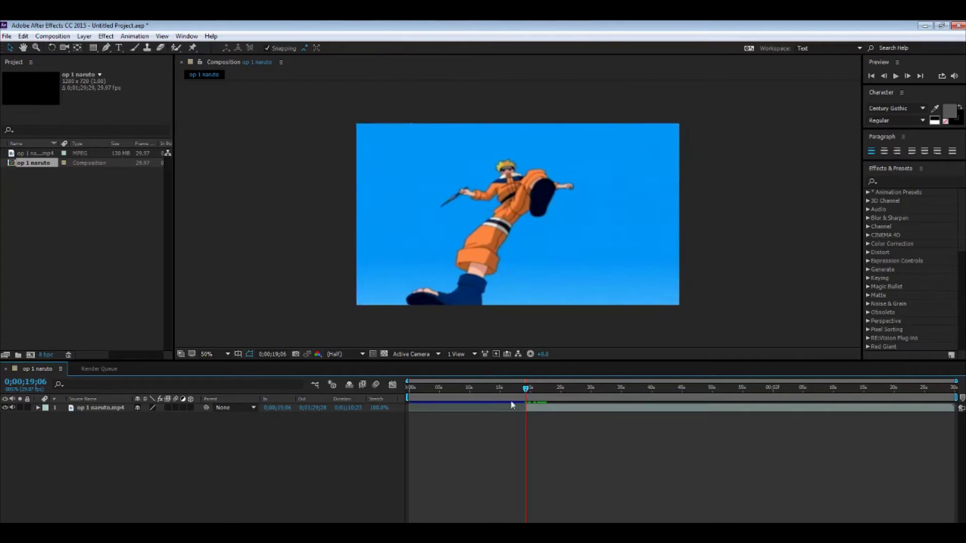
pyautogui.moveTo(513, 406); pyautogui.dragTo(430, 422)
pyautogui.press('Home')
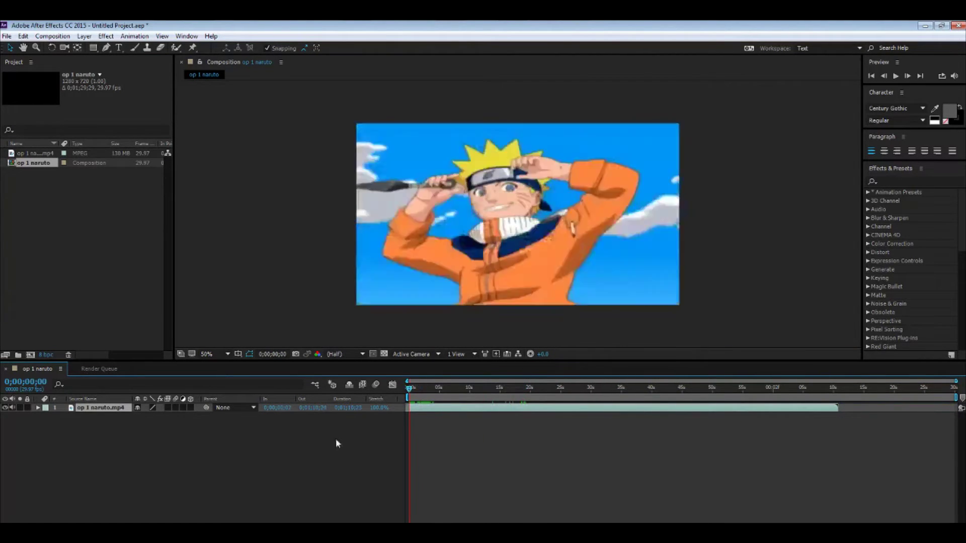
pyautogui.press('-')
pyautogui.press('-')
pyautogui.press('-')
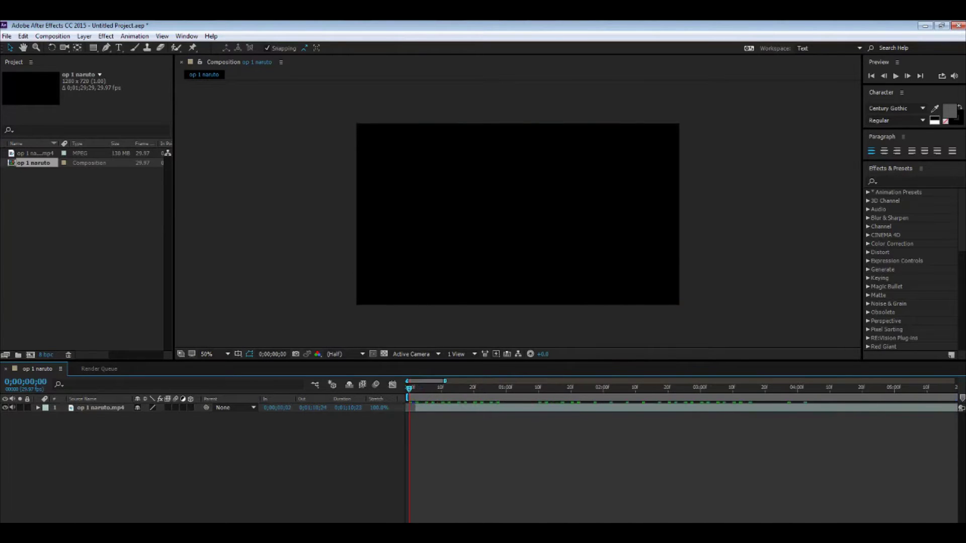
pyautogui.press('=')
pyautogui.press('=')
pyautogui.moveTo(567, 409); pyautogui.dragTo(517, 409)
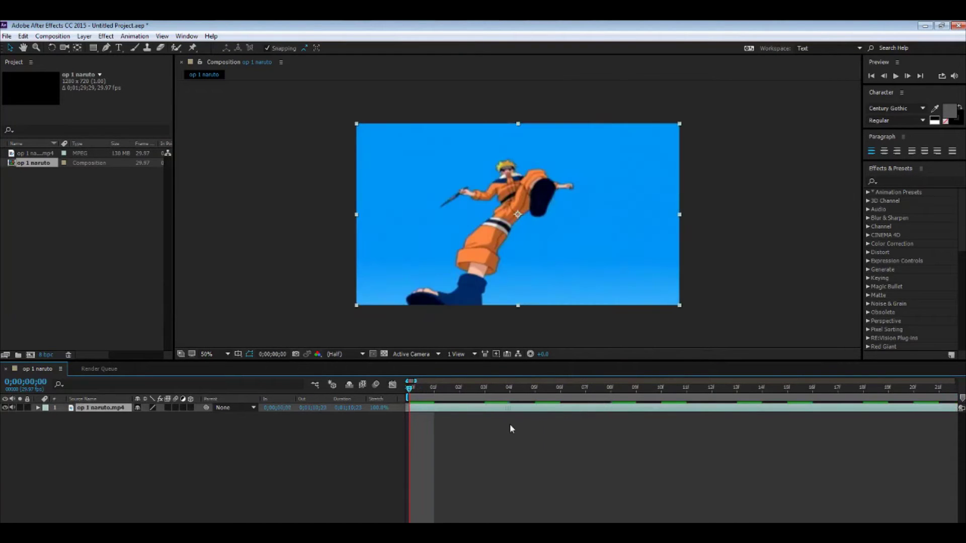
# - Preview the shot, split at 0;00;01;23, and delete everything after the kick
pyautogui.press('space')
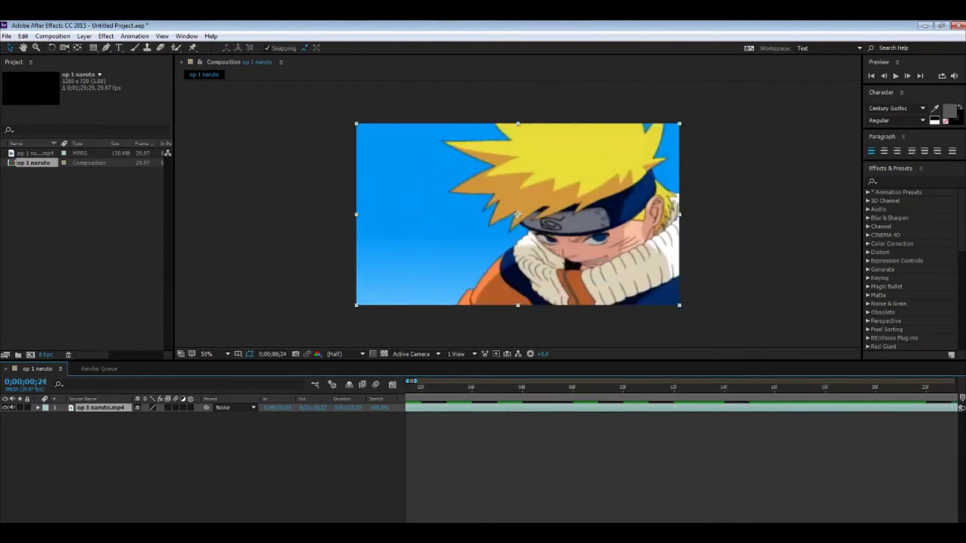
pyautogui.press('space')
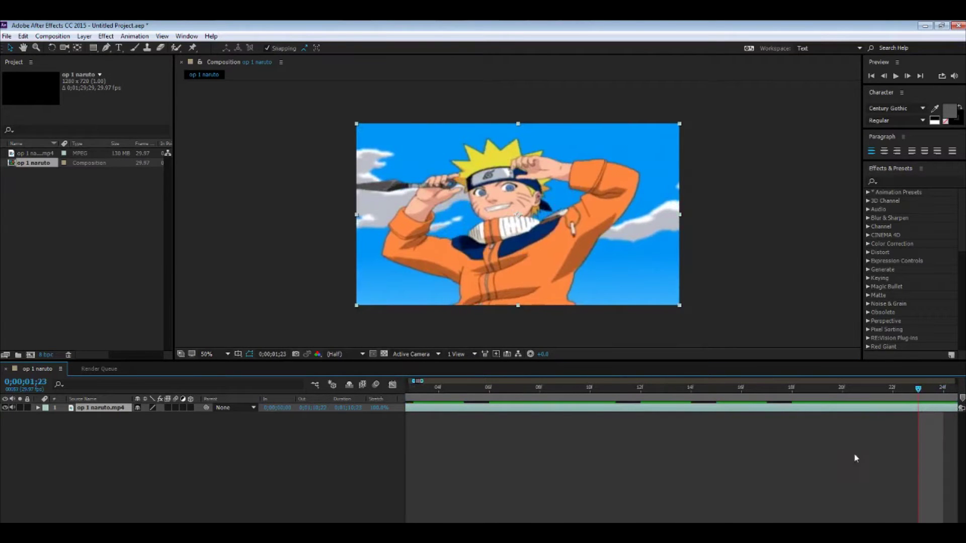
pyautogui.hotkey('ctrl', 'shift', 'd')
pyautogui.press('Delete')
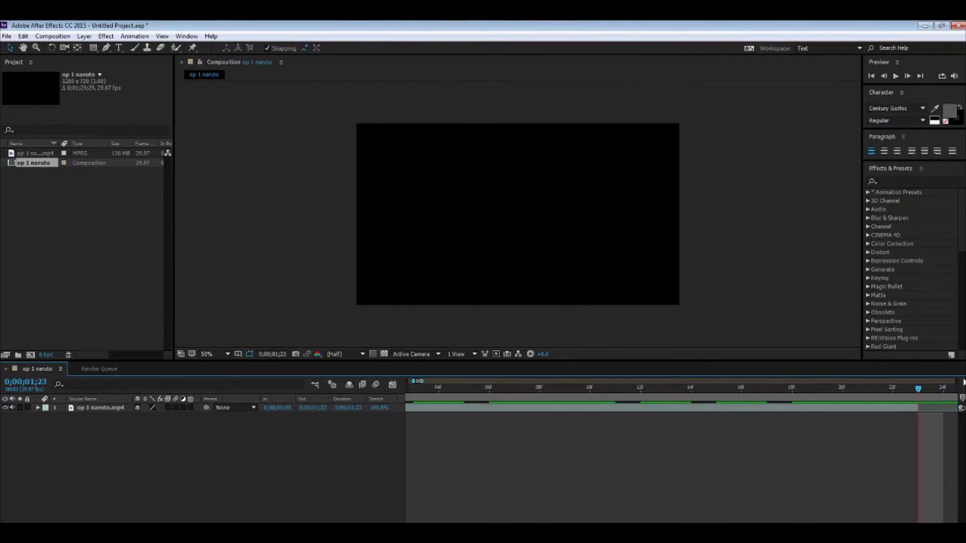
pyautogui.press('Home')
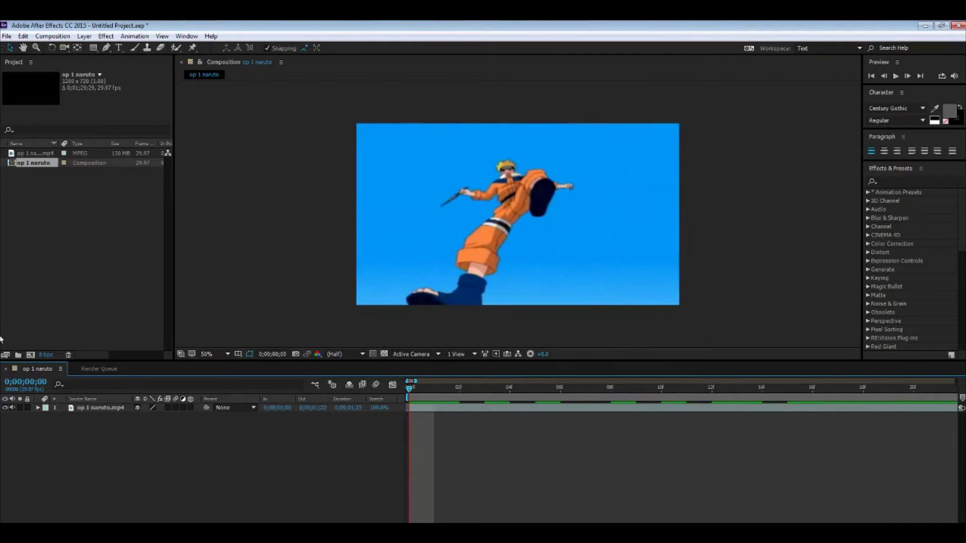
pyautogui.click(675, 407)
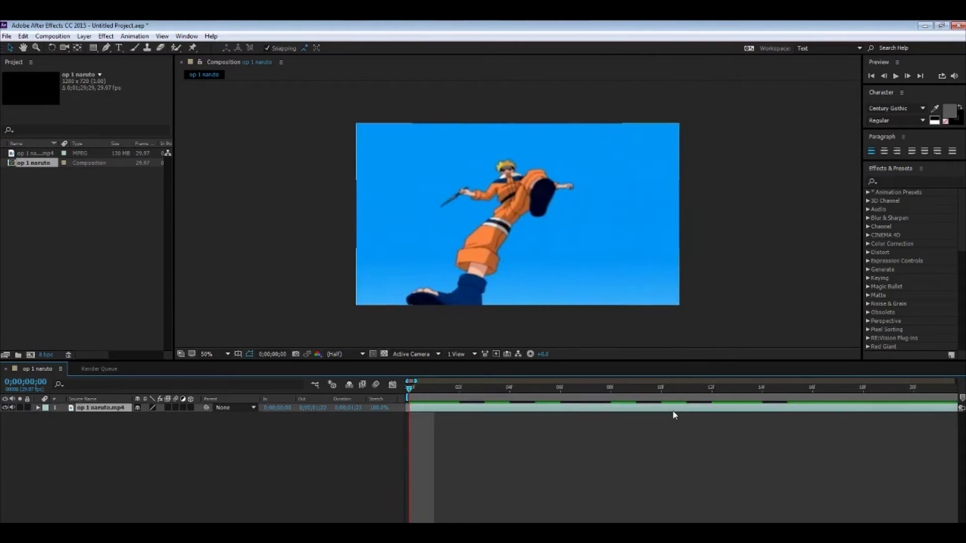
pyautogui.click(895, 182)
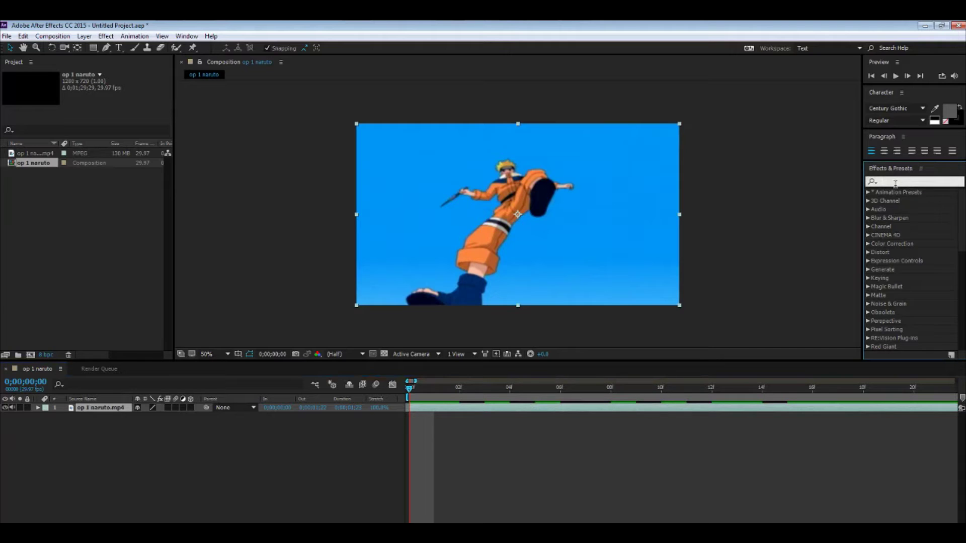
# - Apply Color Correction > Hue/Saturation to the op 1 naruto.mp4 layer and test a Master Hue rotation
pyautogui.write('Hue')
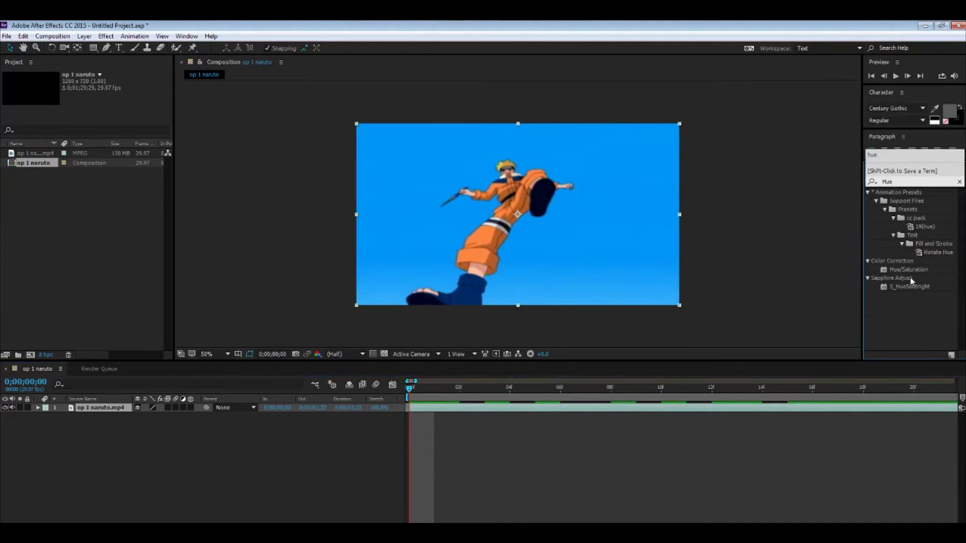
pyautogui.click(908, 270)
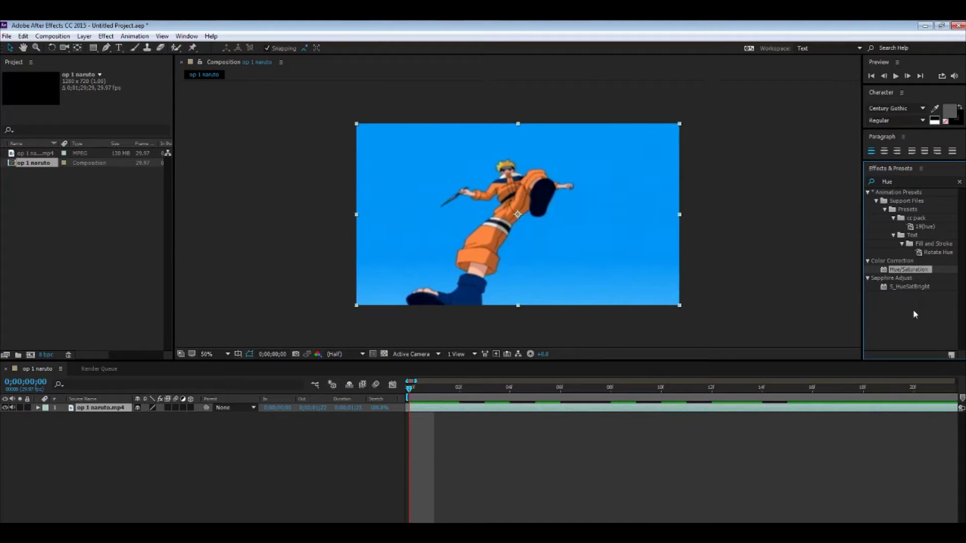
pyautogui.click(912, 287)
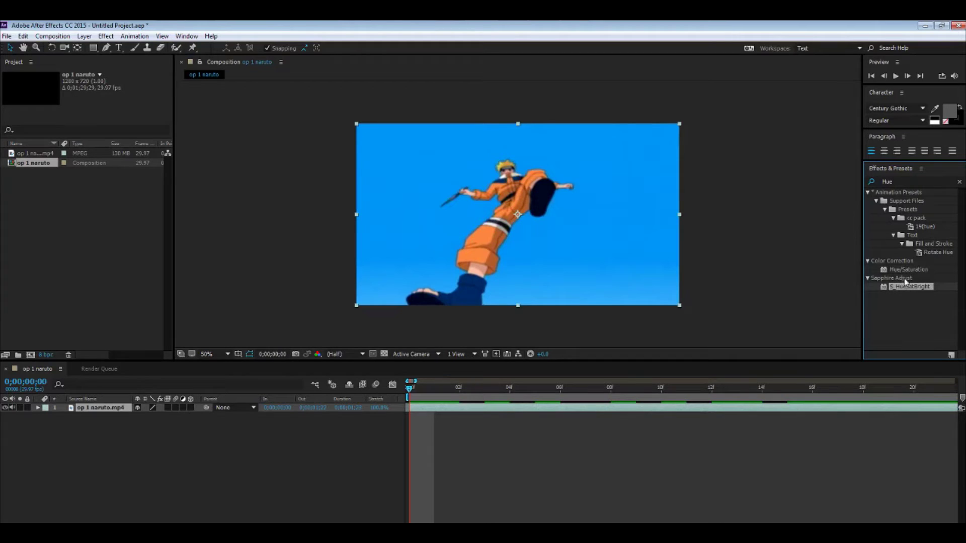
pyautogui.click(905, 270)
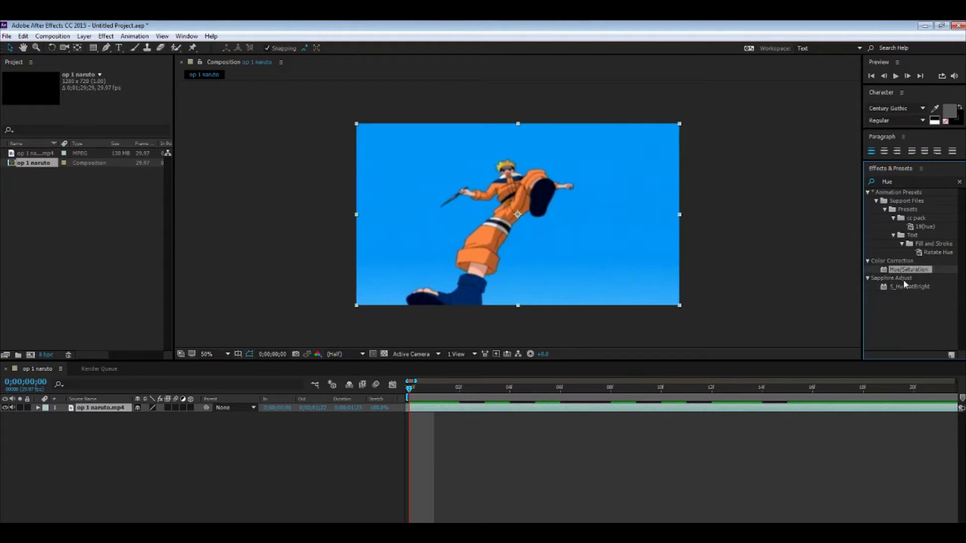
pyautogui.moveTo(904, 270); pyautogui.dragTo(438, 414)
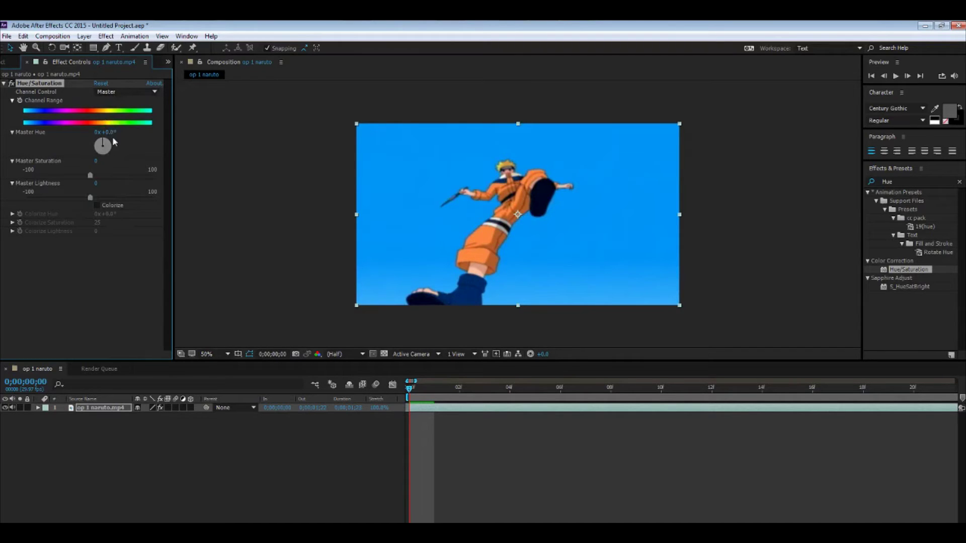
pyautogui.moveTo(106, 132); pyautogui.dragTo(155, 175)
# - Shift the Cyans channel hue so the blue sky turns magenta
pyautogui.click(118, 93)
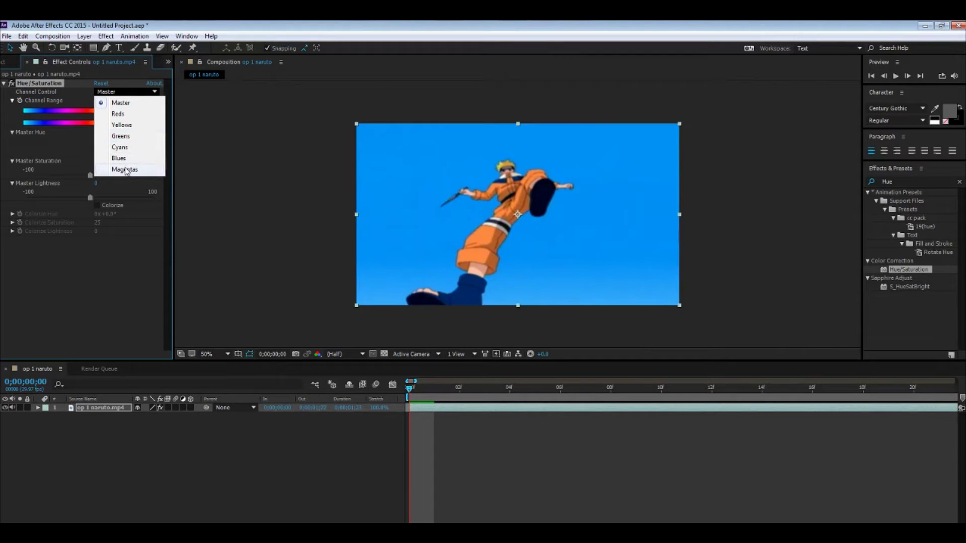
pyautogui.click(132, 147)
pyautogui.moveTo(112, 134); pyautogui.dragTo(210, 234)
# - Rotate the Yellows hue to turn the orange outfit pink-red, then reset Hue/Saturation
pyautogui.click(145, 92)
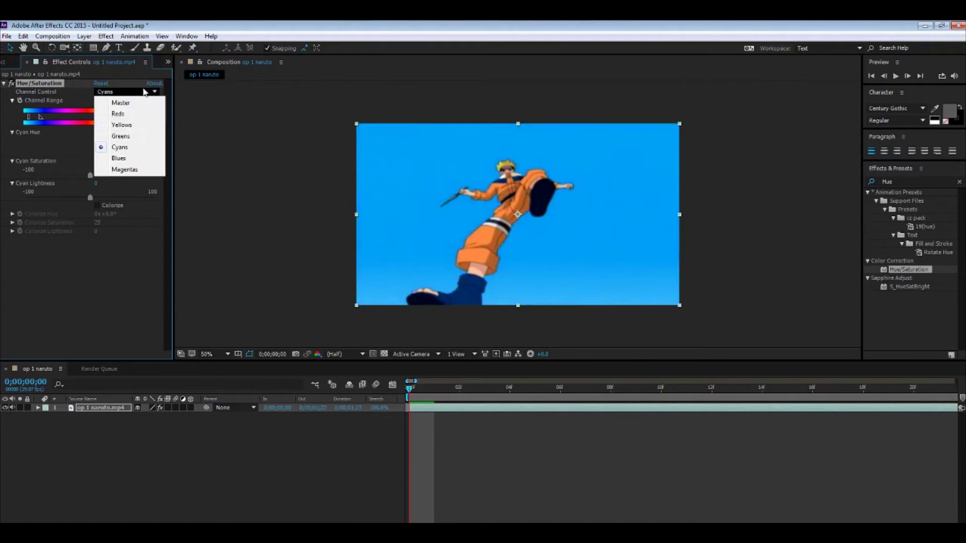
pyautogui.click(141, 124)
pyautogui.moveTo(107, 132); pyautogui.dragTo(856, 151)
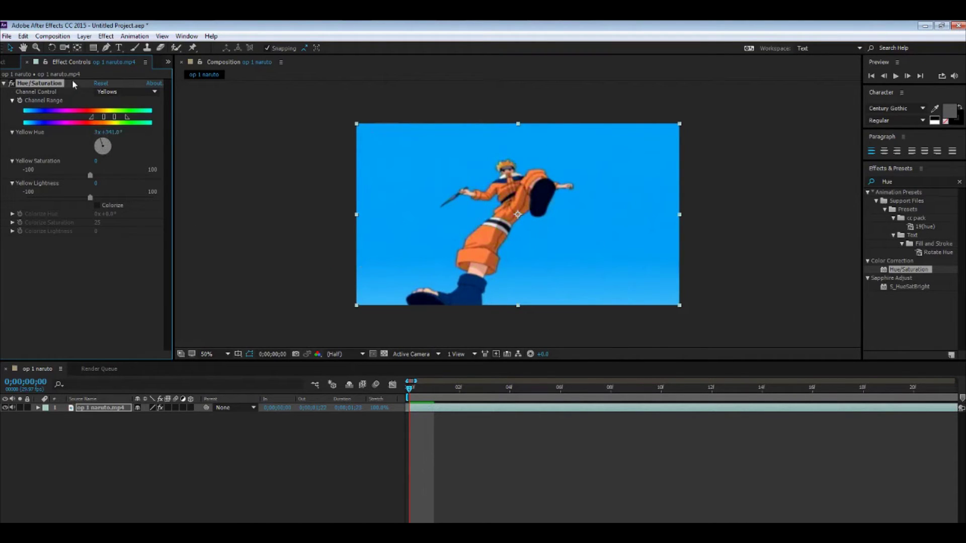
pyautogui.click(101, 83)
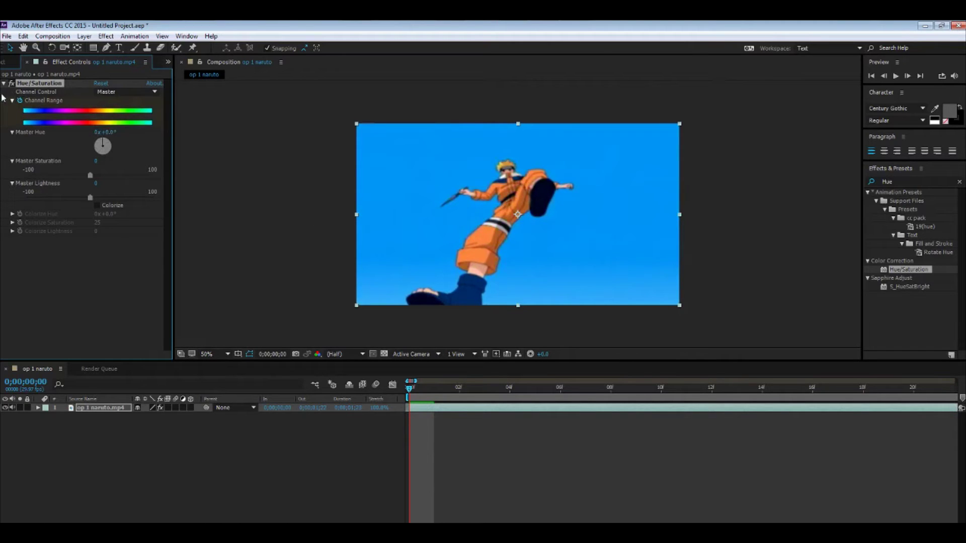
# - Animate Master Hue from 0x to 1x revolution and step through frames to check it
pyautogui.press('space')
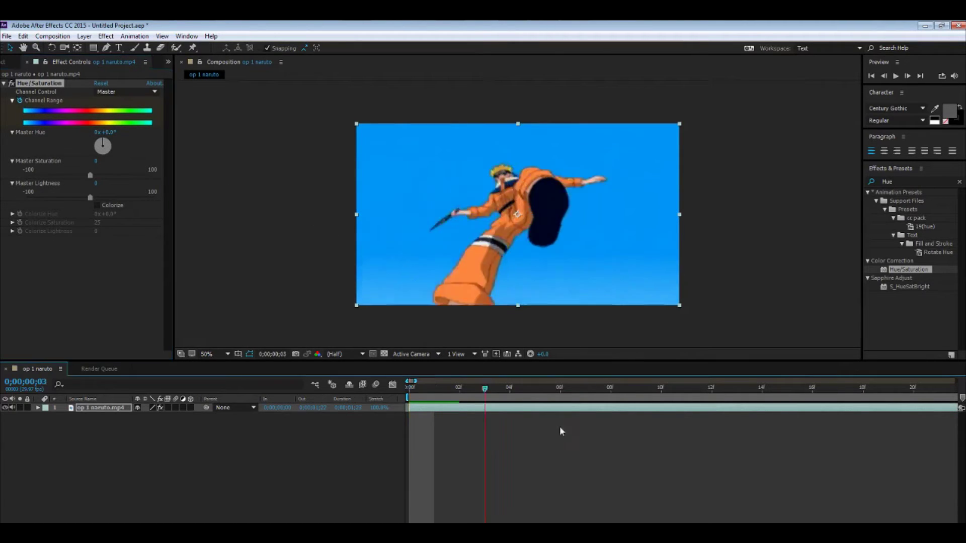
pyautogui.click(97, 133)
pyautogui.press('Return')
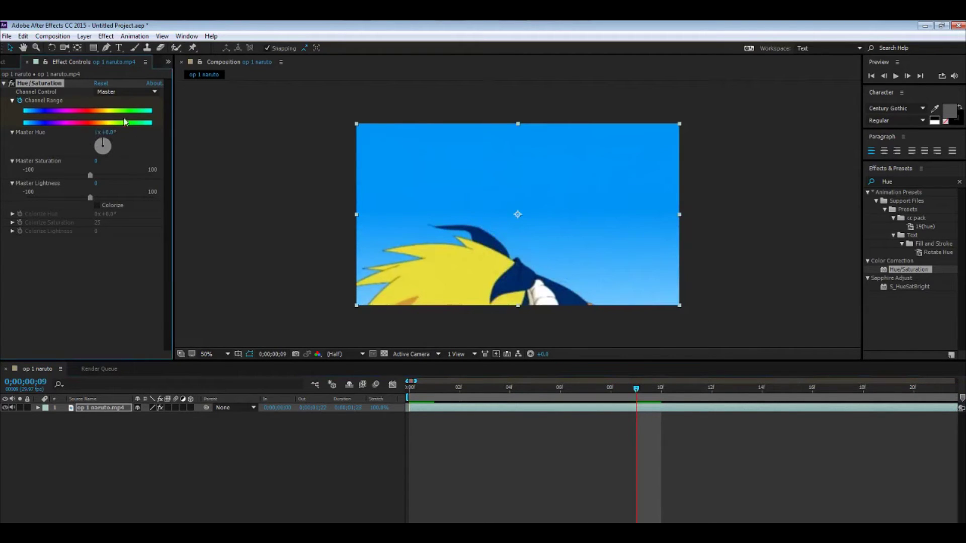
pyautogui.moveTo(640, 387); pyautogui.dragTo(585, 391)
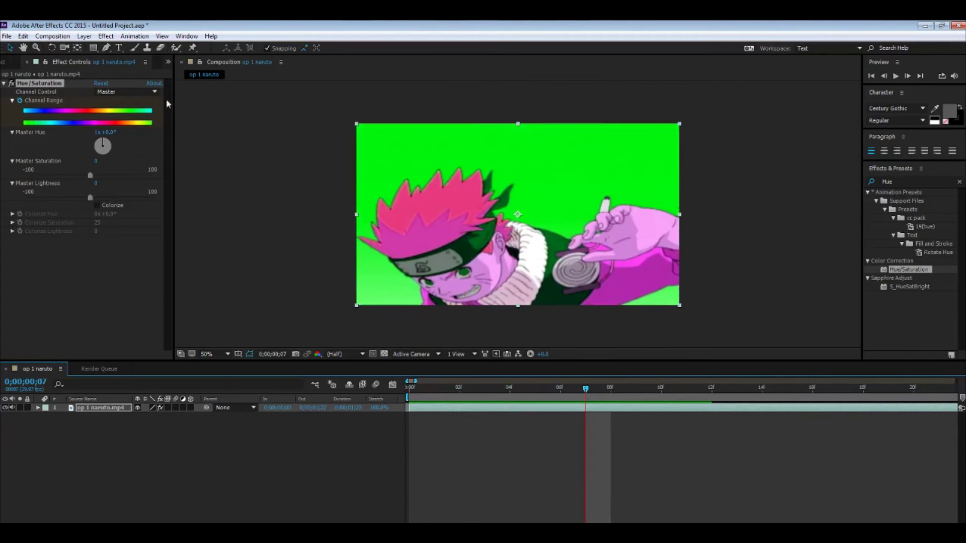
# - Set Channel Control to Yellows and raise the Yellow Saturation above 0
pyautogui.click(151, 91)
pyautogui.click(142, 125)
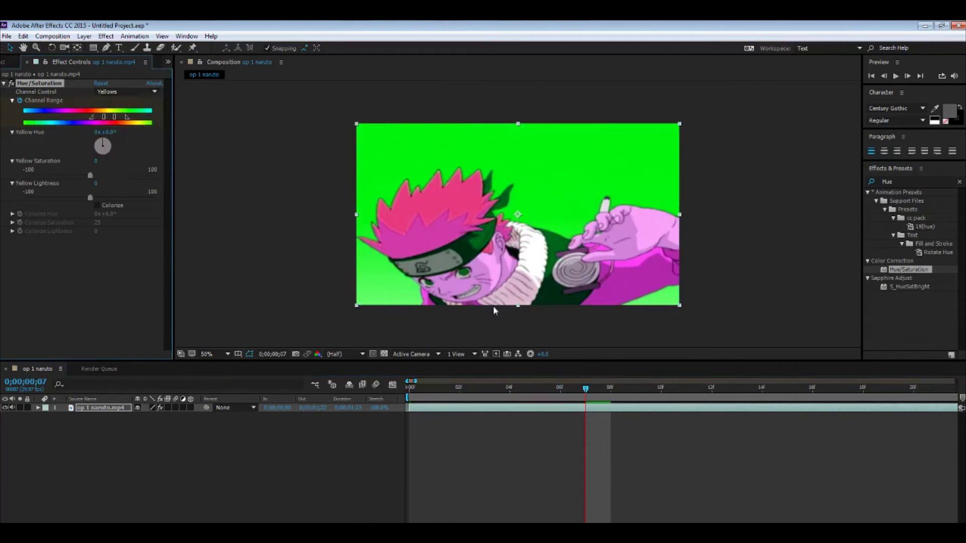
pyautogui.moveTo(588, 388); pyautogui.dragTo(485, 388)
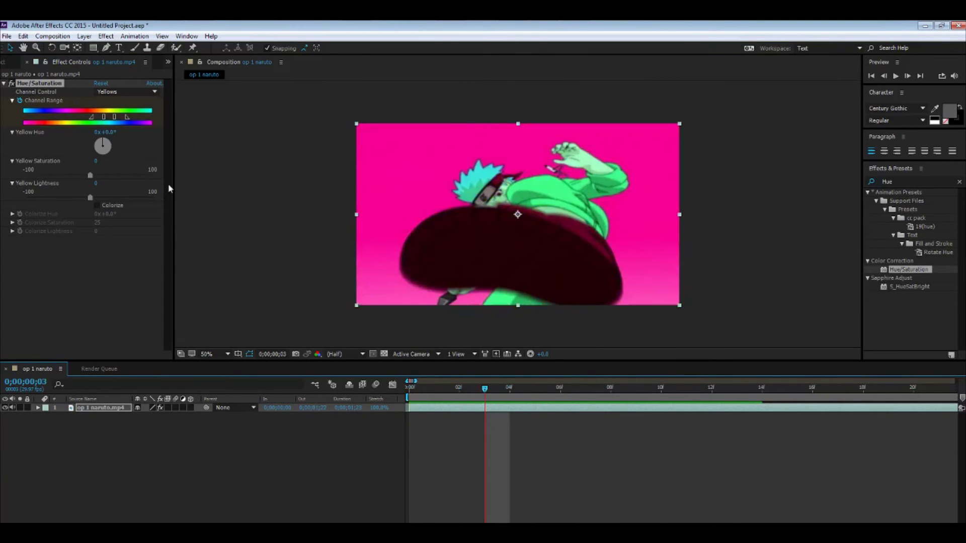
pyautogui.moveTo(89, 175); pyautogui.dragTo(116, 175)
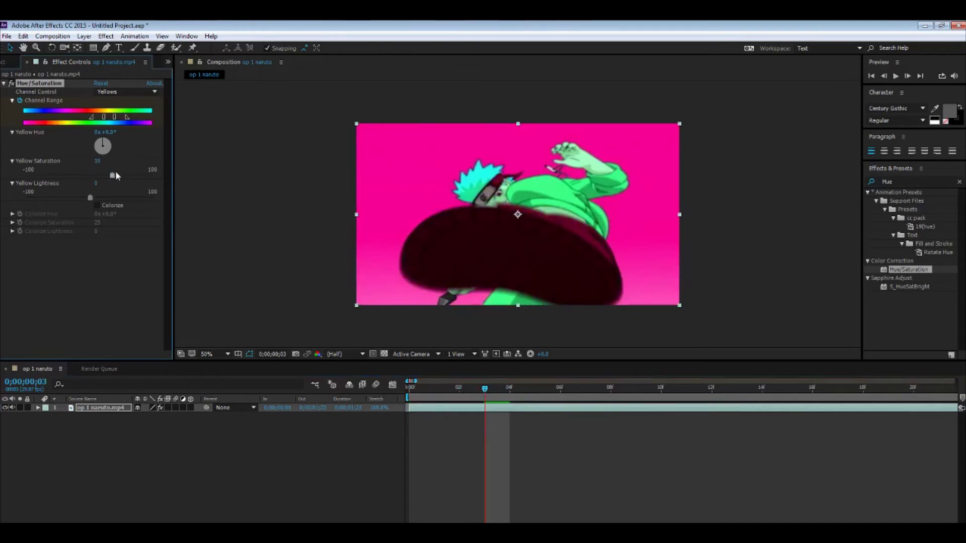
# - Test Yellow Saturation at 25, -100 and 100 to see its effect on Naruto's hair
pyautogui.hotkey('ctrl', 'z')
pyautogui.moveTo(91, 176)
pyautogui.mouseDown()
pyautogui.moveTo(108, 173)
pyautogui.moveTo(98, 190)
pyautogui.moveTo(108, 175)
pyautogui.moveTo(38, 175)
pyautogui.moveTo(90, 175)
pyautogui.mouseUp()
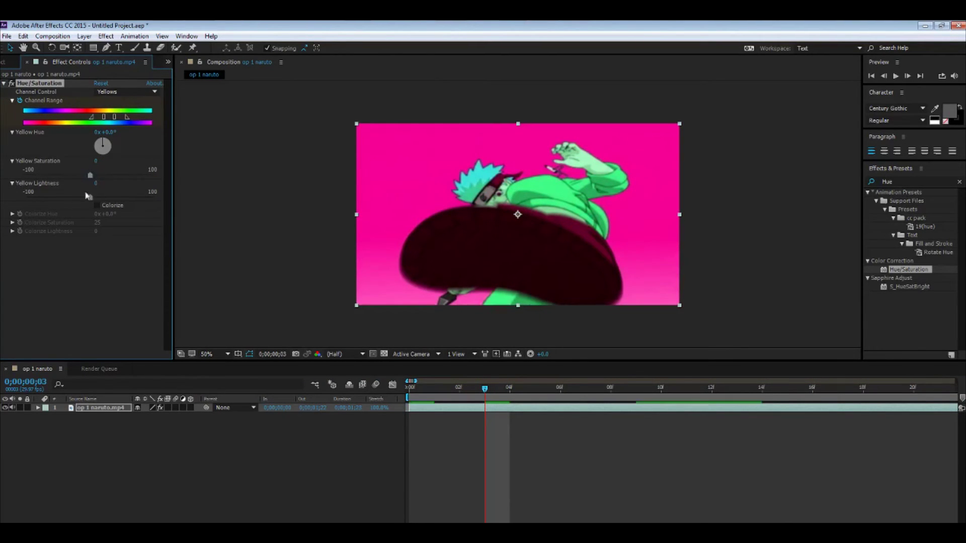
pyautogui.click(91, 175)
pyautogui.click(27, 175)
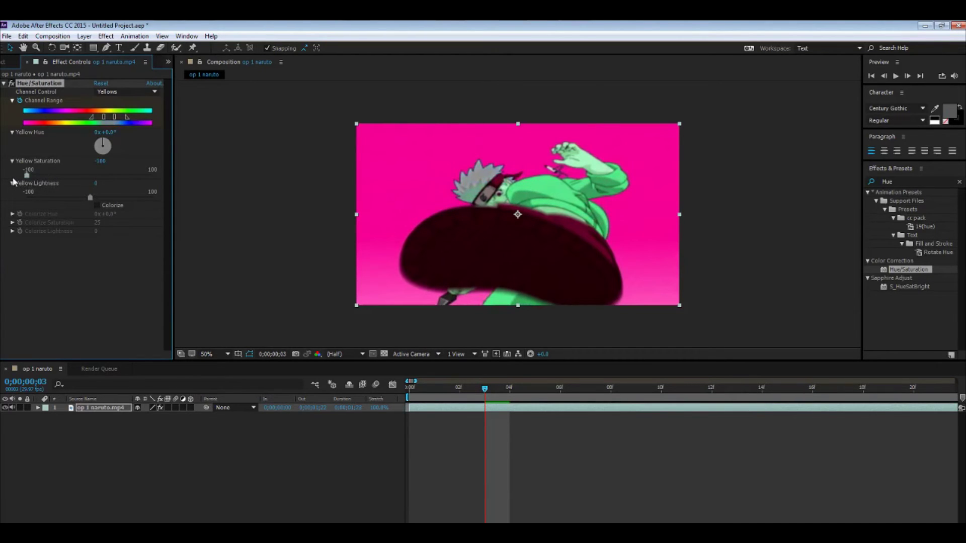
pyautogui.moveTo(28, 173); pyautogui.dragTo(153, 175)
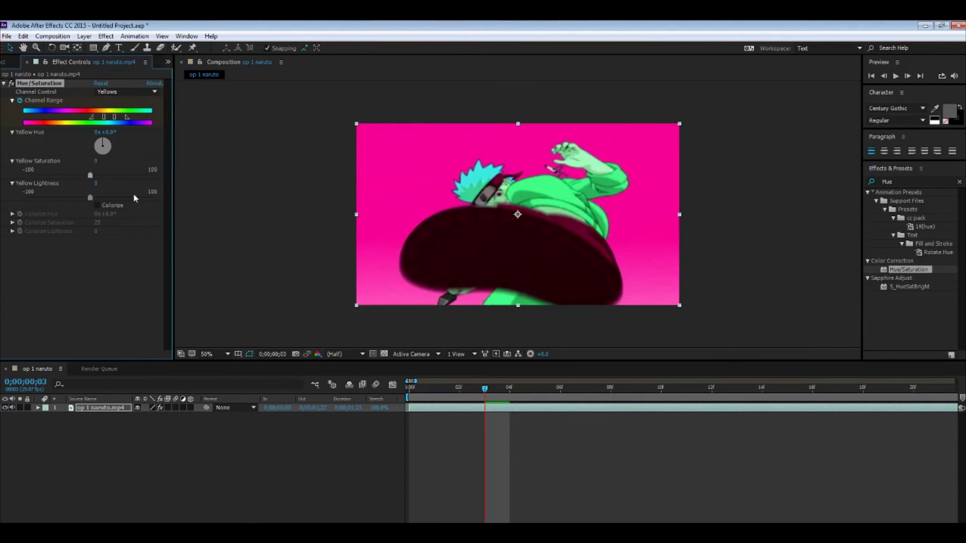
pyautogui.moveTo(90, 175); pyautogui.dragTo(161, 181)
pyautogui.hotkey('ctrl', 'z')
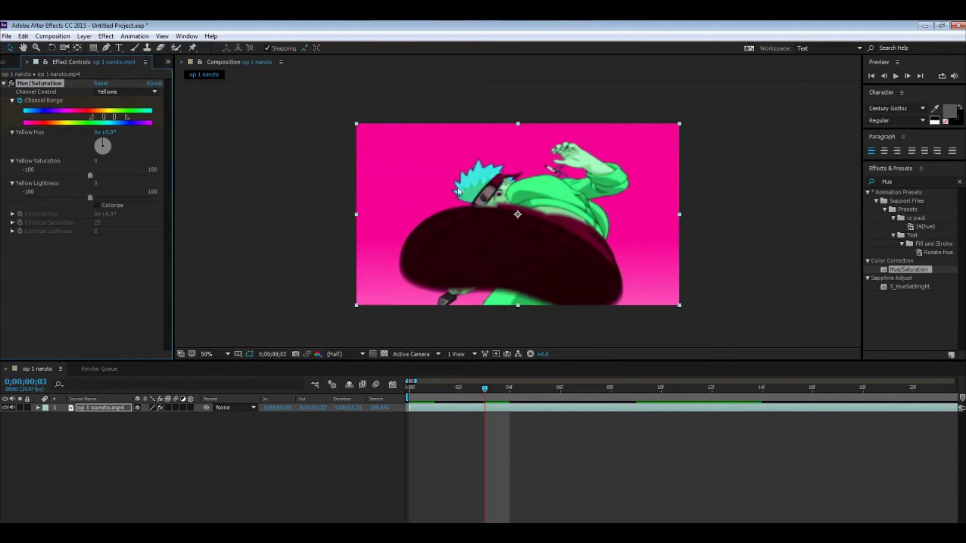
pyautogui.moveTo(95, 175); pyautogui.dragTo(177, 181)
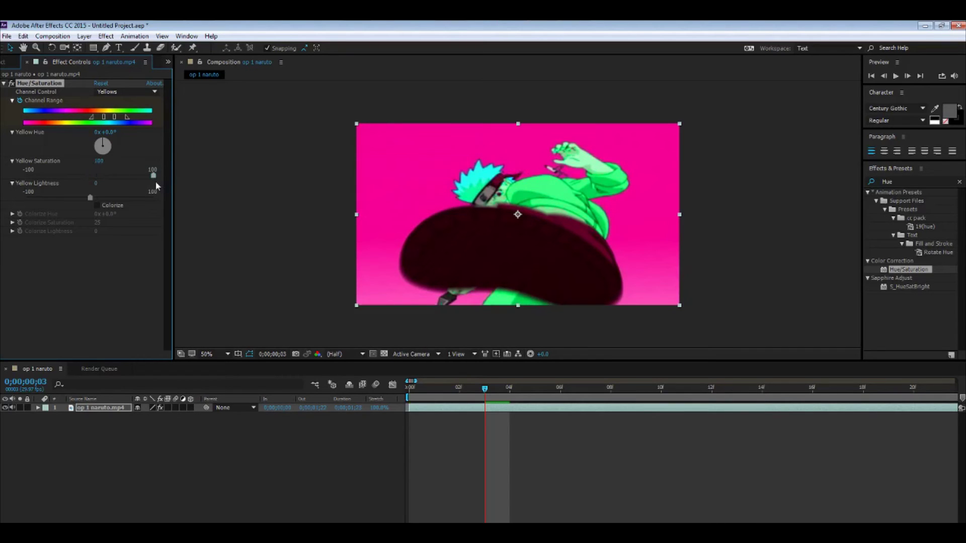
# - Settle Yellow Saturation near 1, undo a -73 Yellow Lightness test, and turn on Colorize
pyautogui.press('.')
pyautogui.press('.')
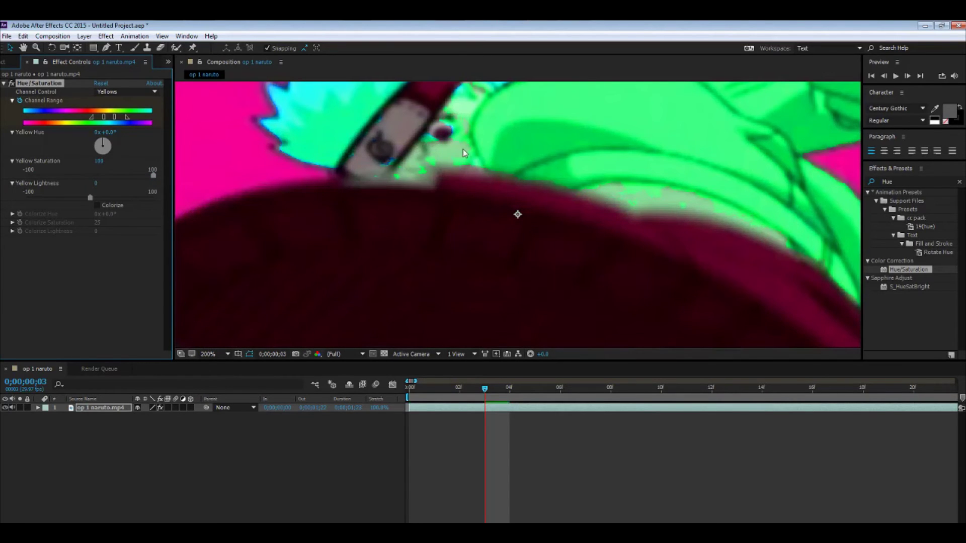
pyautogui.press(',')
pyautogui.press(',')
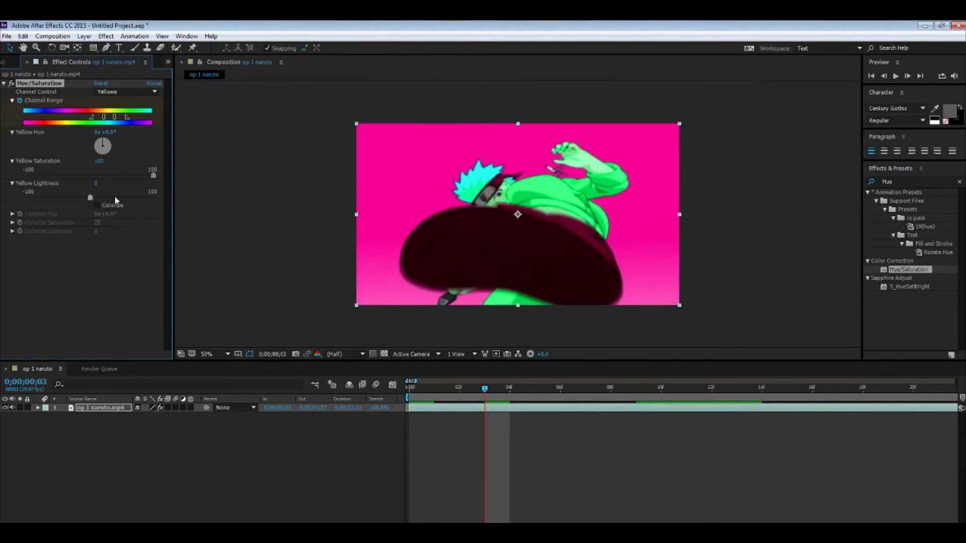
pyautogui.moveTo(153, 173); pyautogui.dragTo(95, 179)
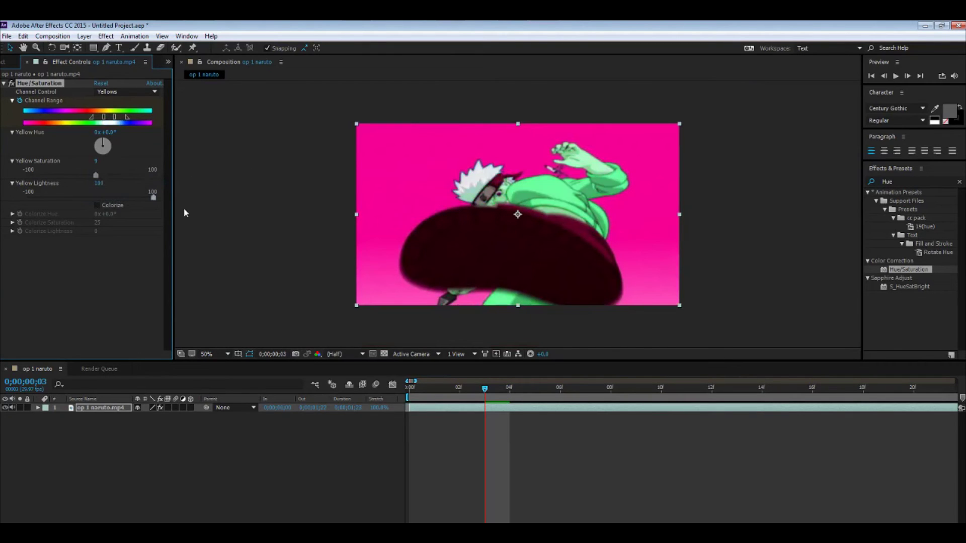
pyautogui.moveTo(90, 198); pyautogui.dragTo(18, 204)
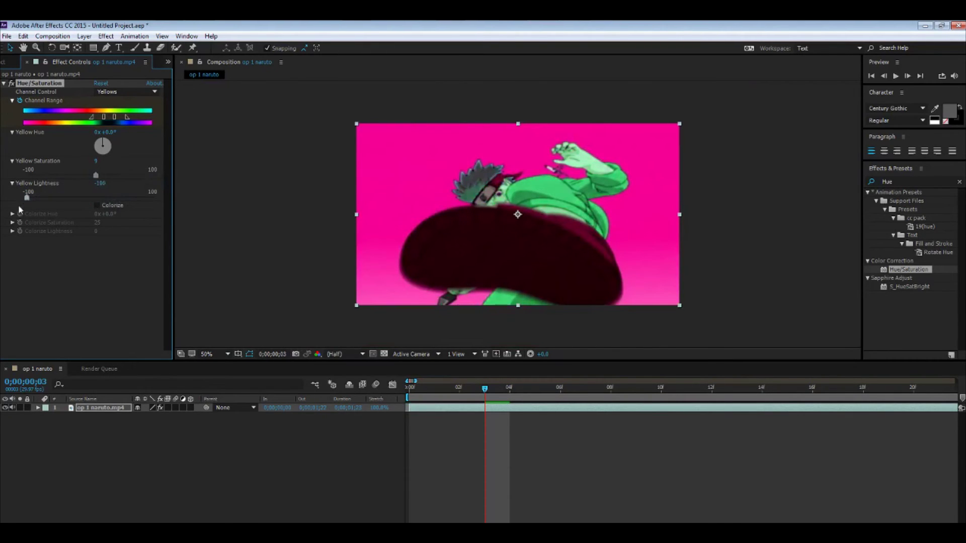
pyautogui.hotkey('ctrl', 'z')
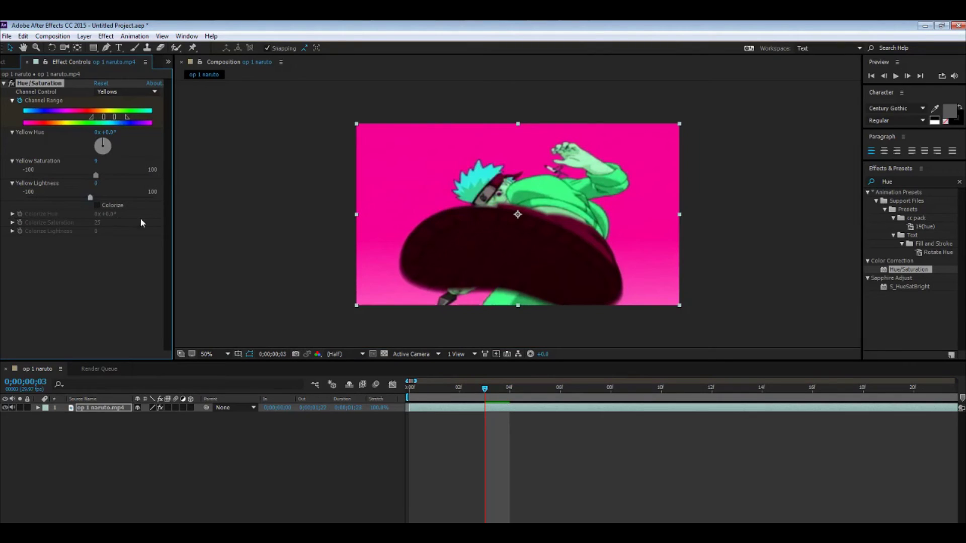
pyautogui.click(97, 205)
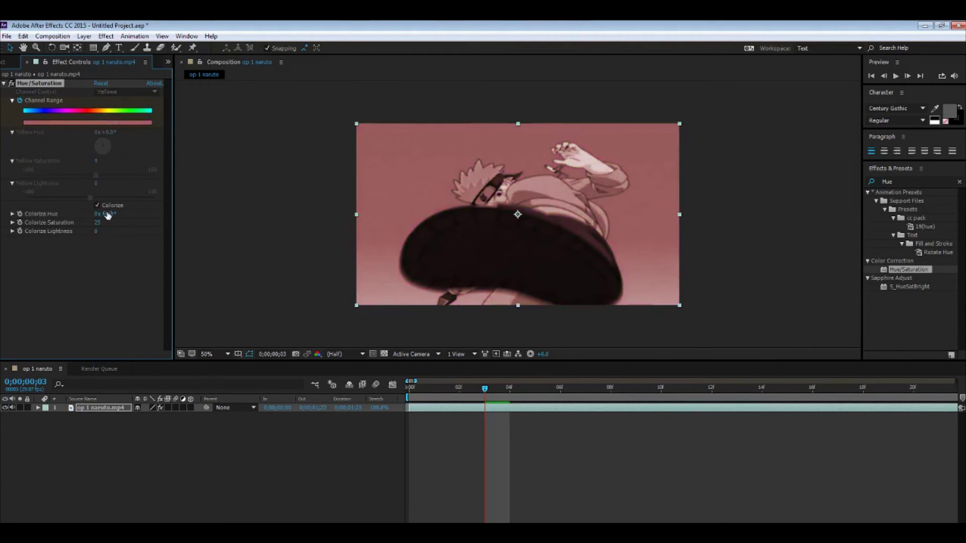
# - Try a Colorize tint with hue -11° and saturation 29, then switch Colorize off
pyautogui.moveTo(119, 213); pyautogui.dragTo(118, 242)
pyautogui.moveTo(65, 260); pyautogui.dragTo(92, 83)
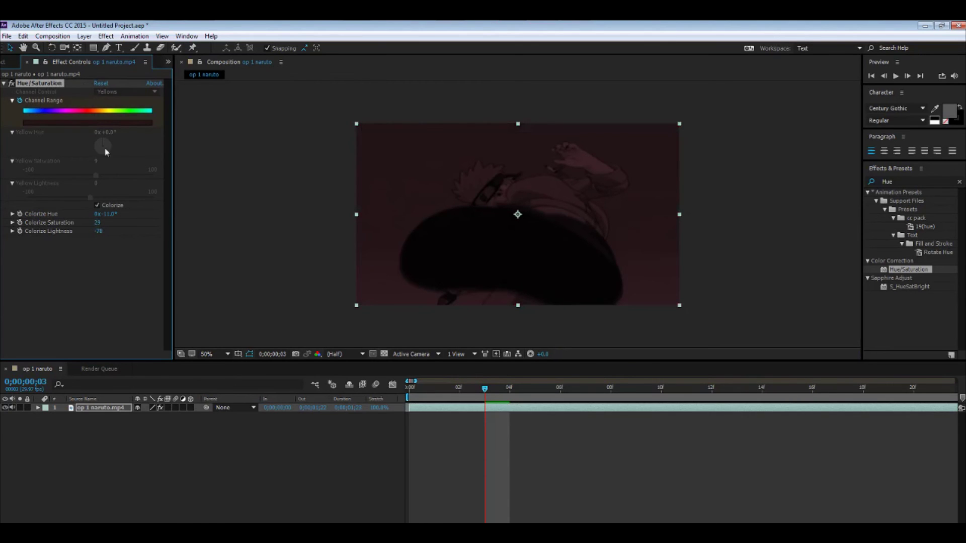
pyautogui.click(97, 206)
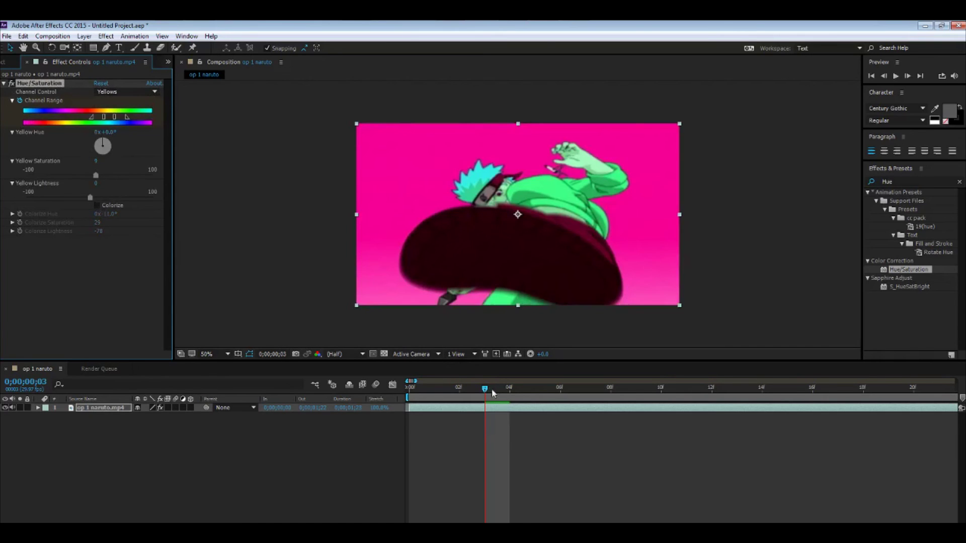
pyautogui.press('Home')
pyautogui.press('space')
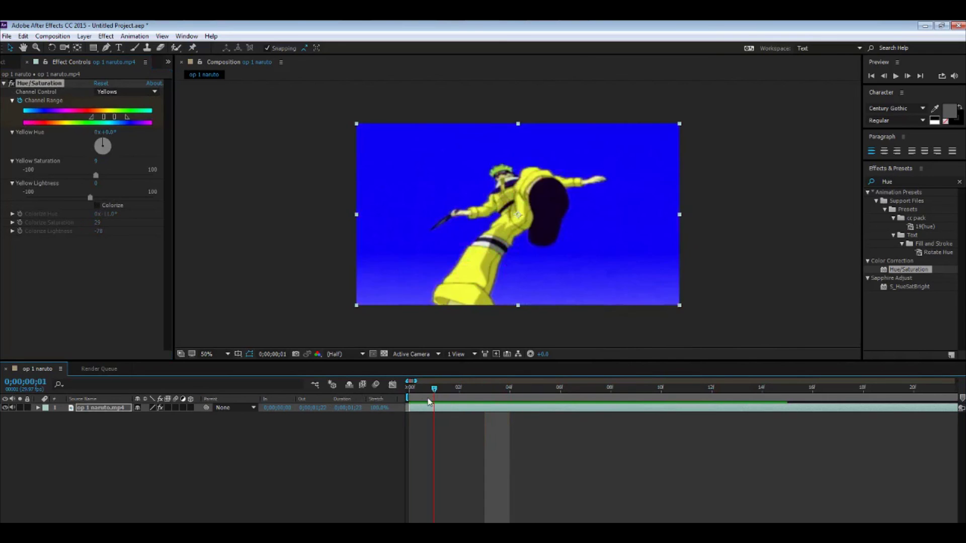
pyautogui.press('space')
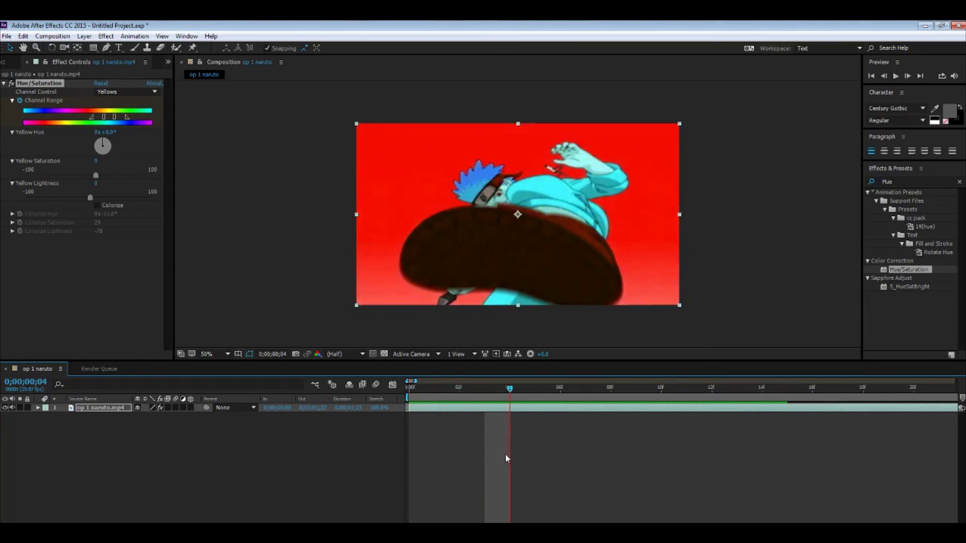
pyautogui.moveTo(504, 458); pyautogui.dragTo(435, 438)
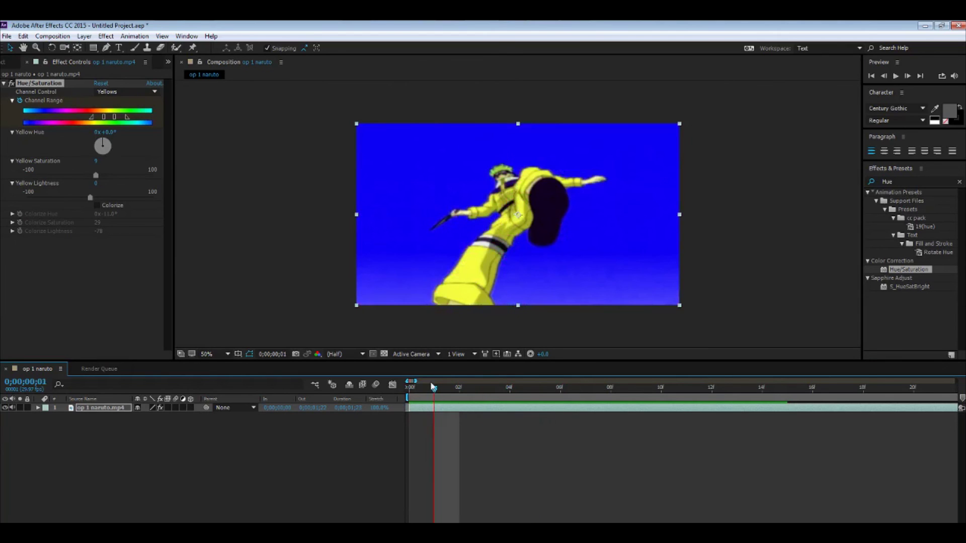
pyautogui.moveTo(433, 388); pyautogui.dragTo(731, 348)
pyautogui.press('space')
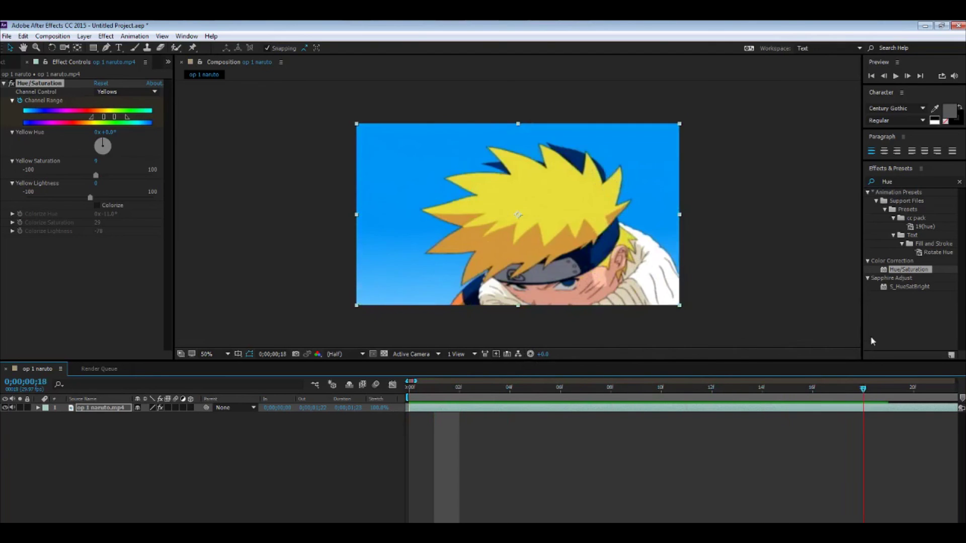